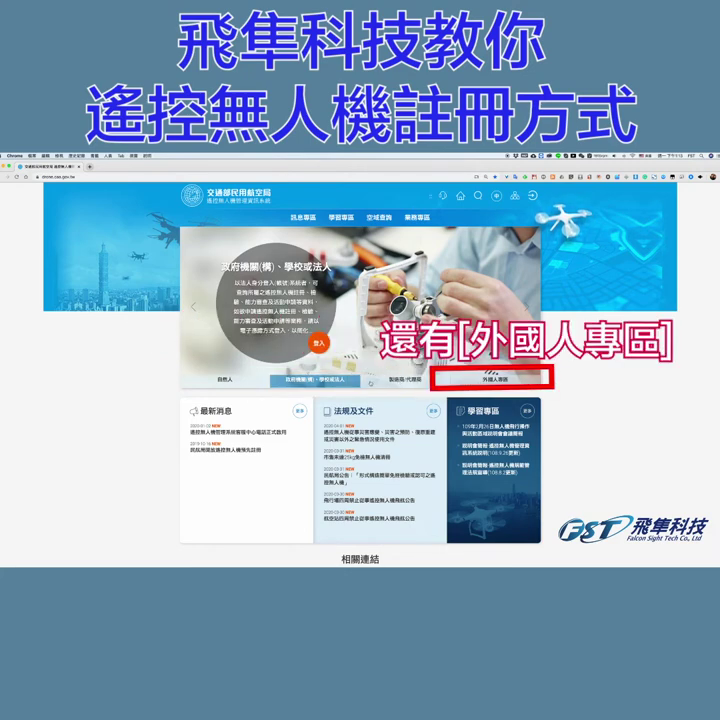
- Sign in to the drone management system as a natural person (自然人) using the saved account password
{"action": "left_click", "coordinate": [235, 379]}
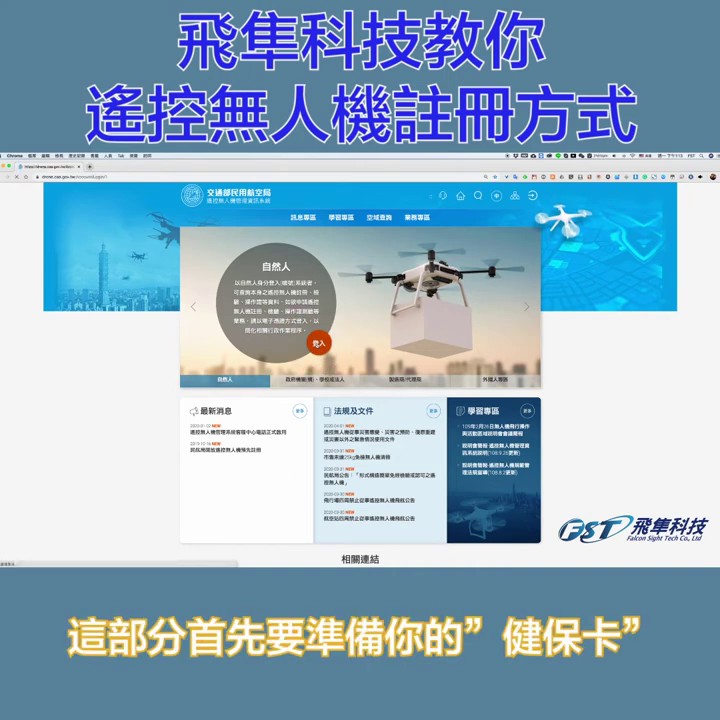
{"action": "left_click", "coordinate": [318, 341]}
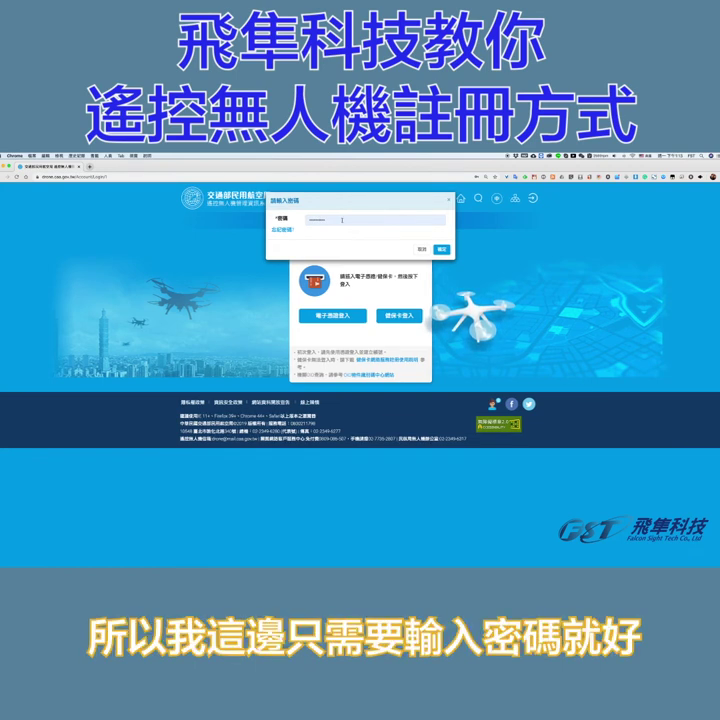
{"action": "left_click", "coordinate": [311, 219]}
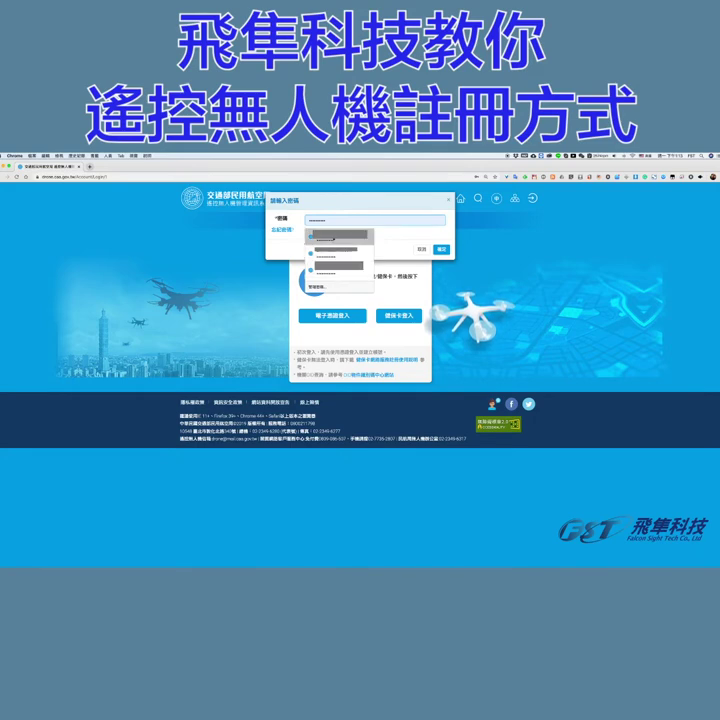
{"action": "left_click", "coordinate": [311, 237]}
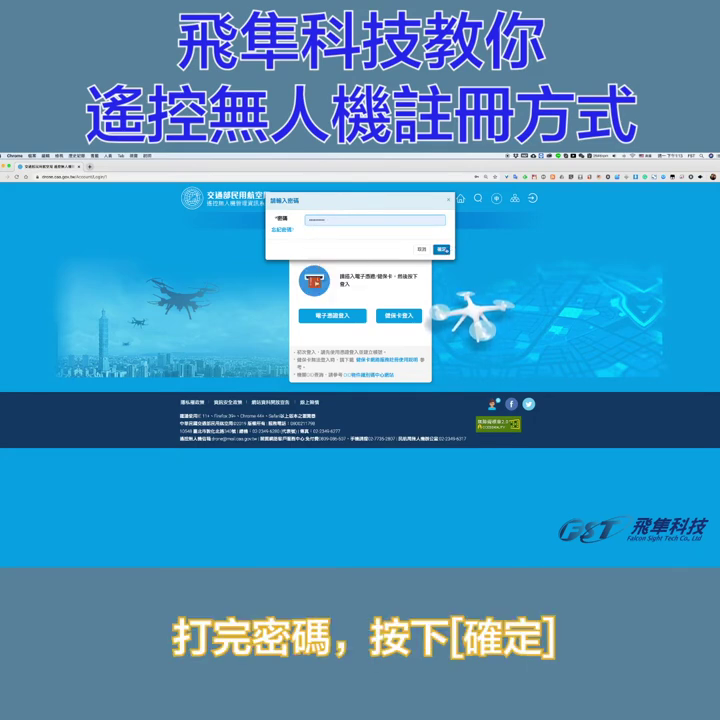
{"action": "left_click", "coordinate": [441, 249]}
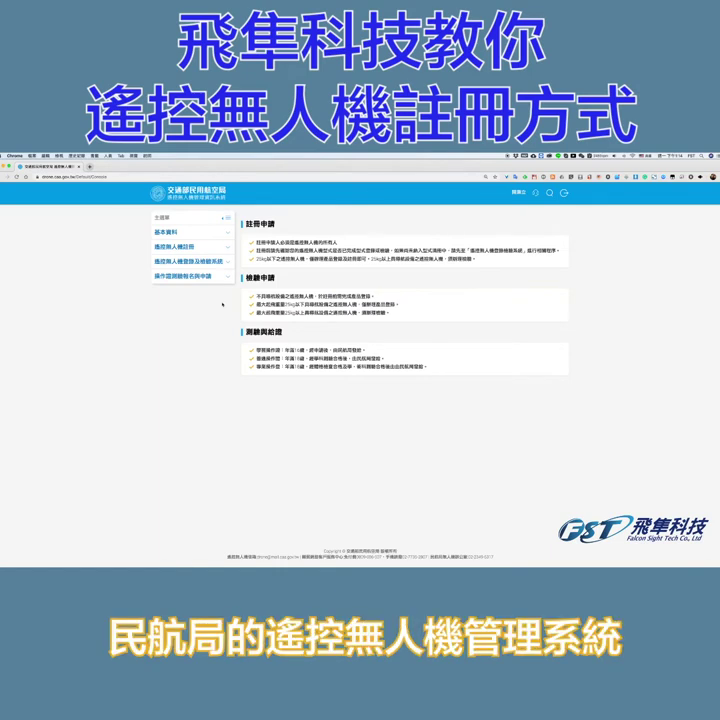
- View the basic data maintenance page (基本資料維護), and open the drone registration application (註冊申請)
{"action": "left_click", "coordinate": [168, 232]}
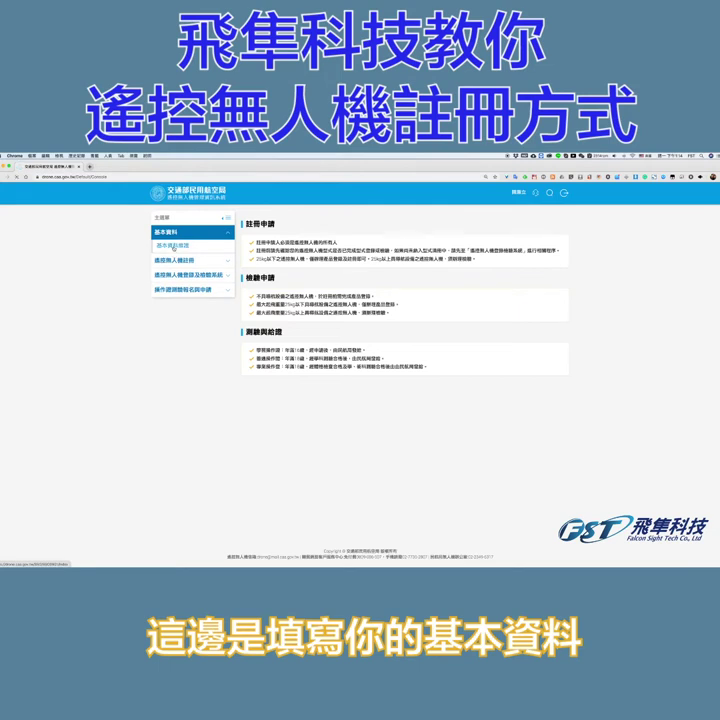
{"action": "left_click", "coordinate": [173, 246]}
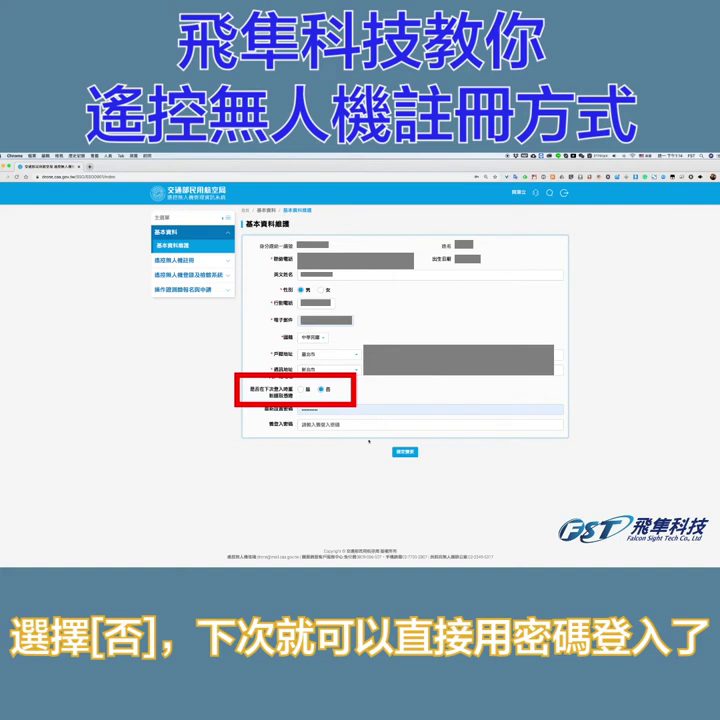
{"action": "left_click", "coordinate": [176, 259]}
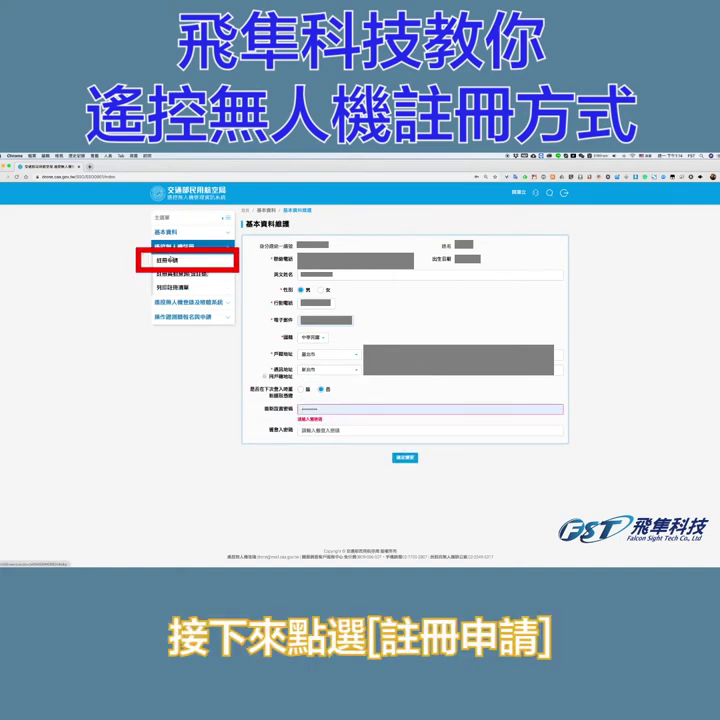
{"action": "left_click", "coordinate": [170, 260]}
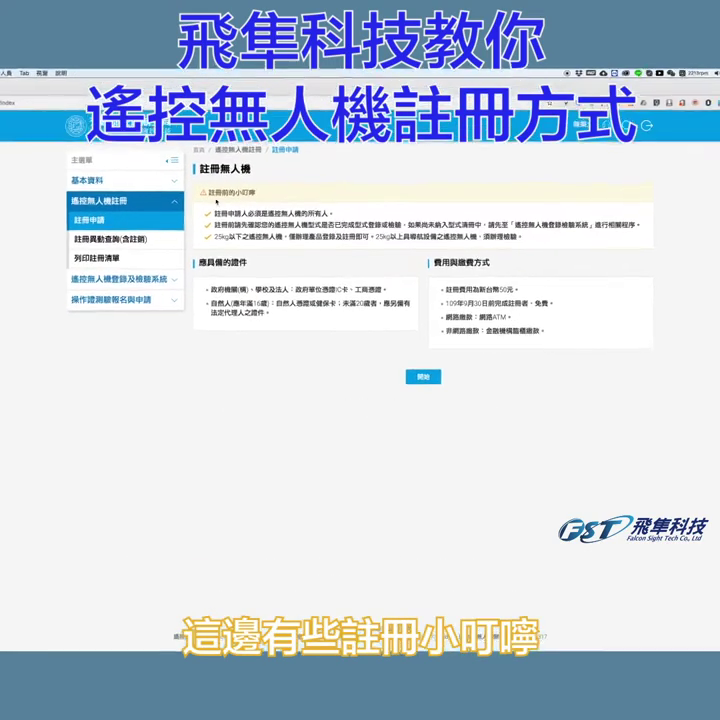
- Read the pre-registration notes on type registration and the 25 kg rules, and start the drone registration
{"action": "left_click_drag", "start_coordinate": [183, 180], "coordinate": [424, 178]}
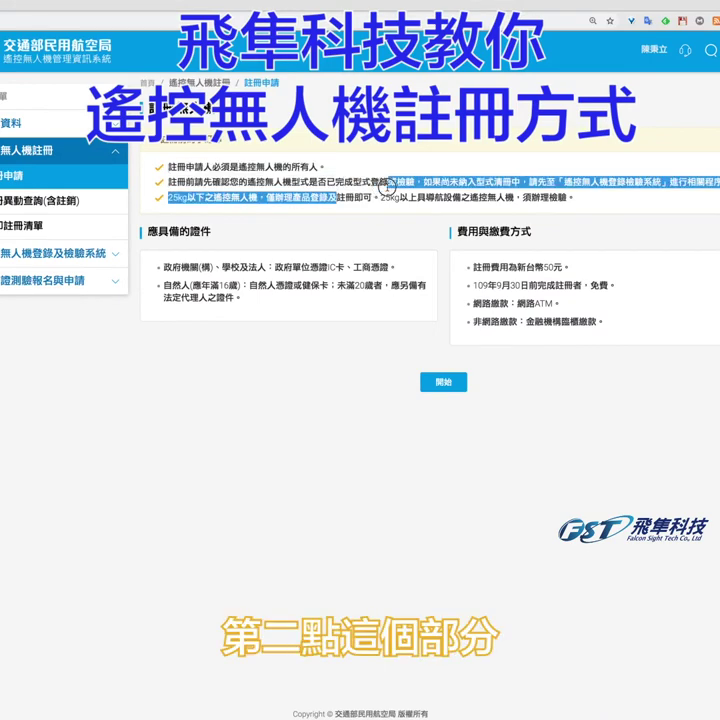
{"action": "left_click_drag", "start_coordinate": [168, 183], "coordinate": [716, 175]}
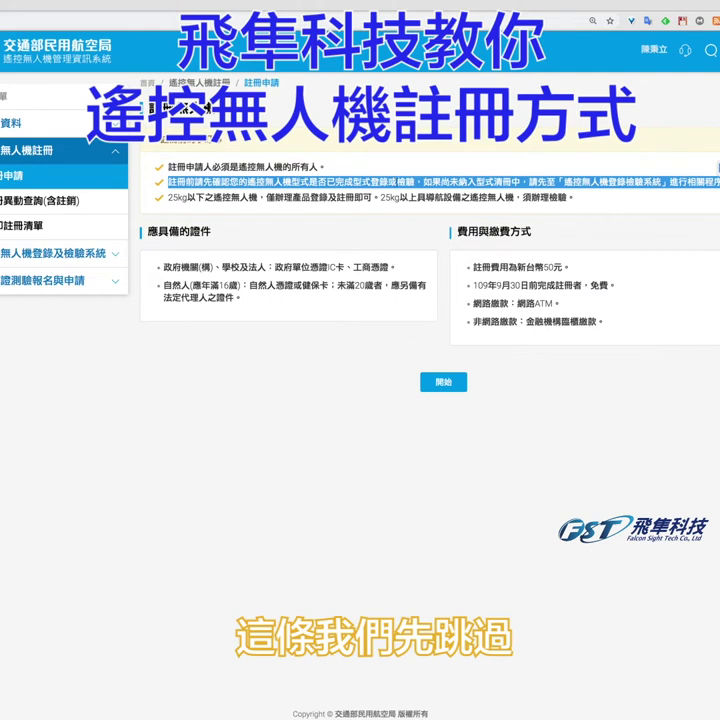
{"action": "left_click_drag", "start_coordinate": [167, 197], "coordinate": [556, 214]}
{"action": "left_click", "coordinate": [372, 201]}
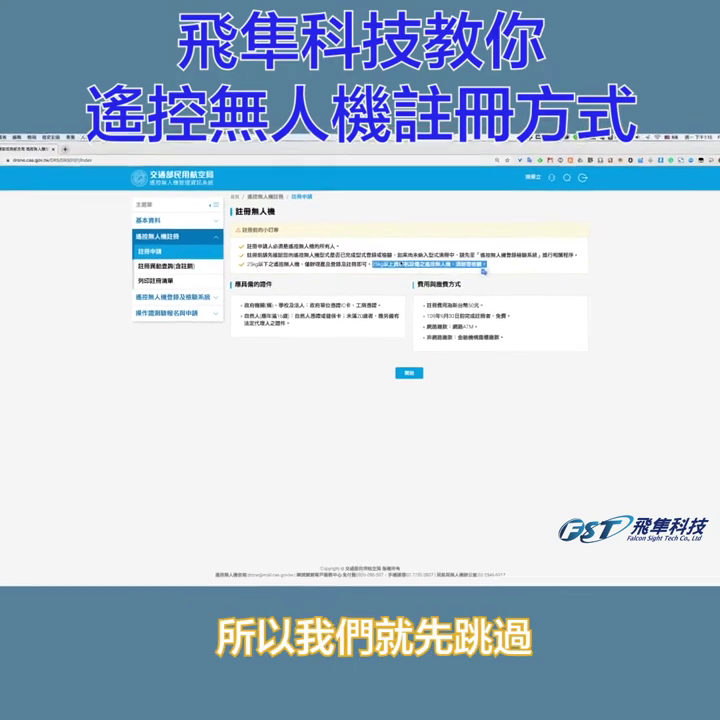
{"action": "left_click", "coordinate": [405, 371]}
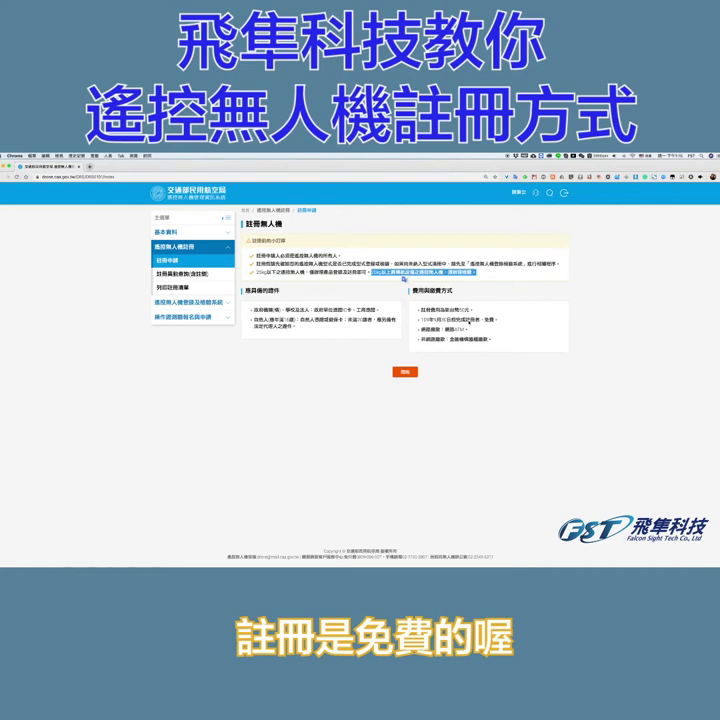
{"action": "left_click", "coordinate": [403, 372]}
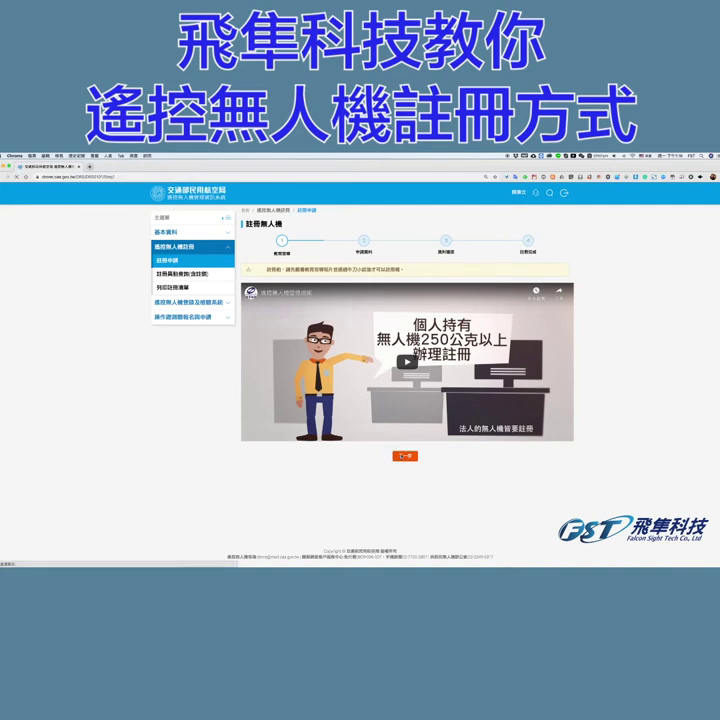
- Skip the education video, answer the quiz with 全部, 2年 and 250公克, and submit the answers
{"action": "left_click", "coordinate": [401, 456]}
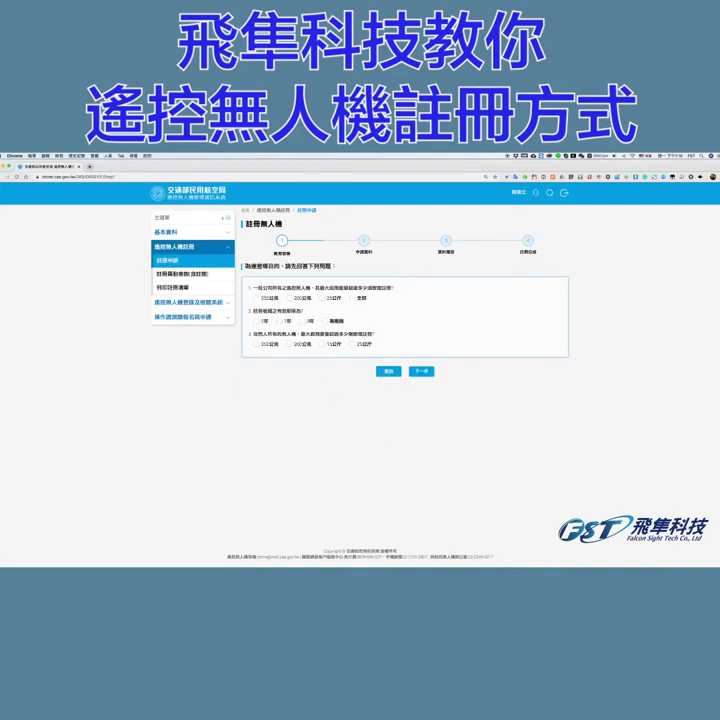
{"action": "left_click_drag", "start_coordinate": [245, 266], "coordinate": [337, 267]}
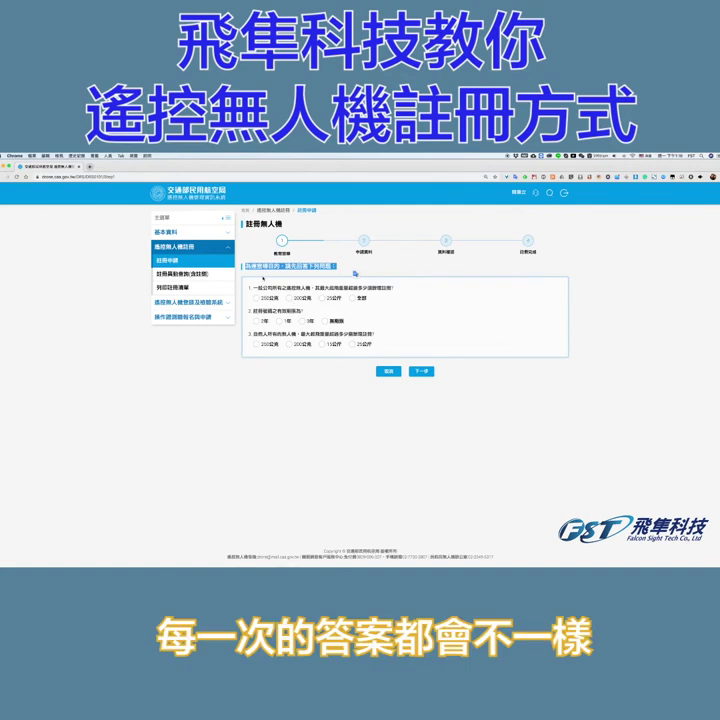
{"action": "left_click", "coordinate": [277, 273]}
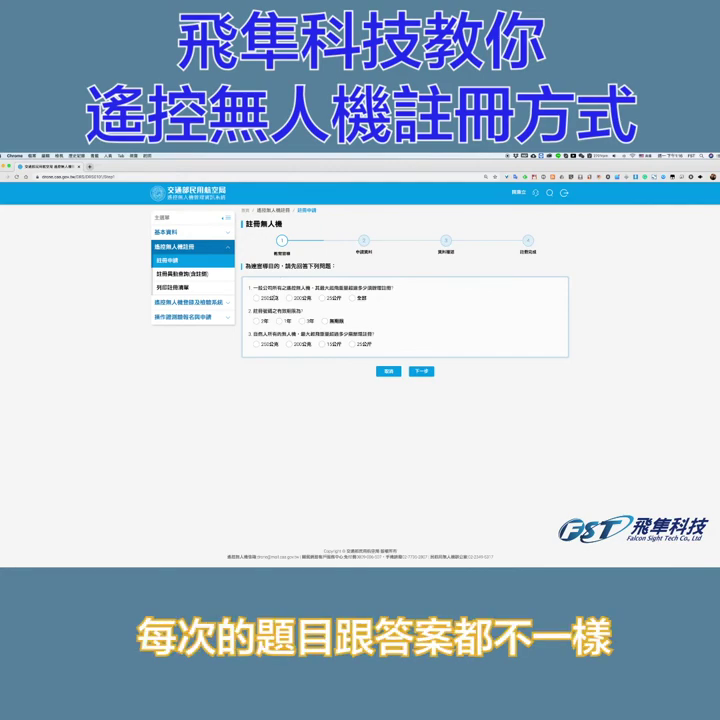
{"action": "left_click_drag", "start_coordinate": [251, 288], "coordinate": [264, 288]}
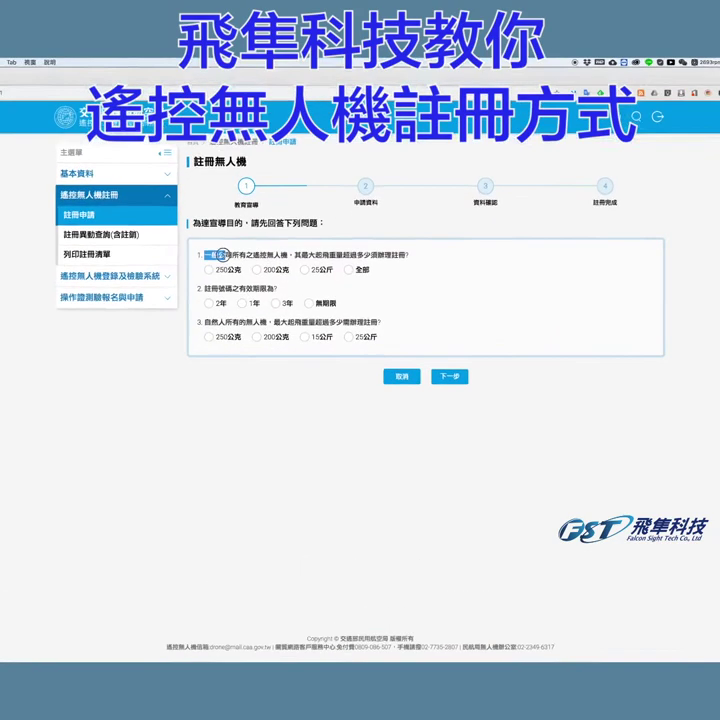
{"action": "left_click_drag", "start_coordinate": [223, 256], "coordinate": [418, 225]}
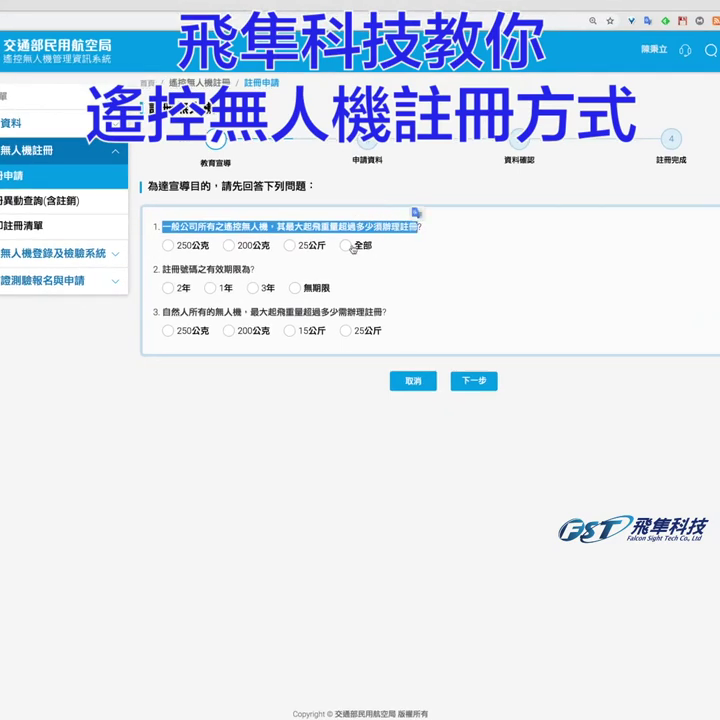
{"action": "left_click", "coordinate": [347, 246]}
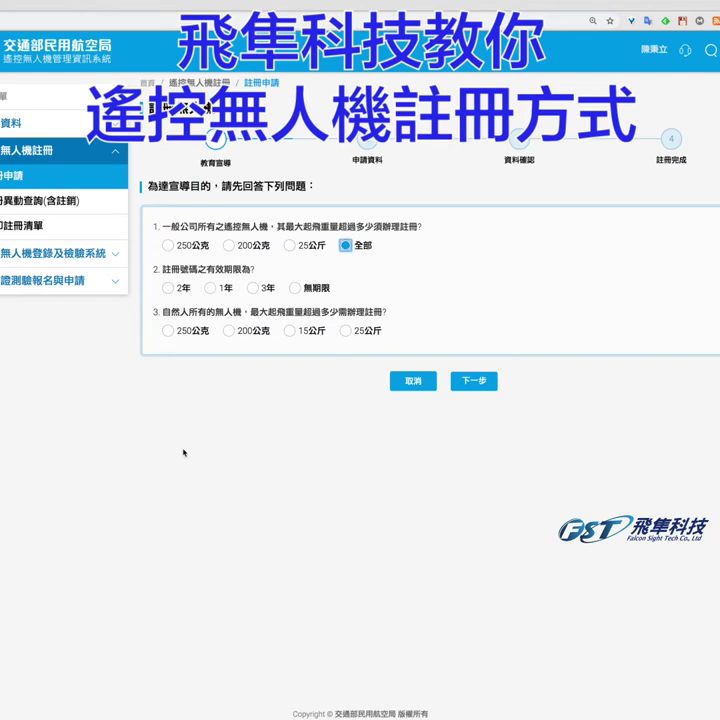
{"action": "left_click", "coordinate": [168, 288]}
{"action": "left_click_drag", "start_coordinate": [161, 313], "coordinate": [364, 313]}
{"action": "left_click", "coordinate": [168, 331]}
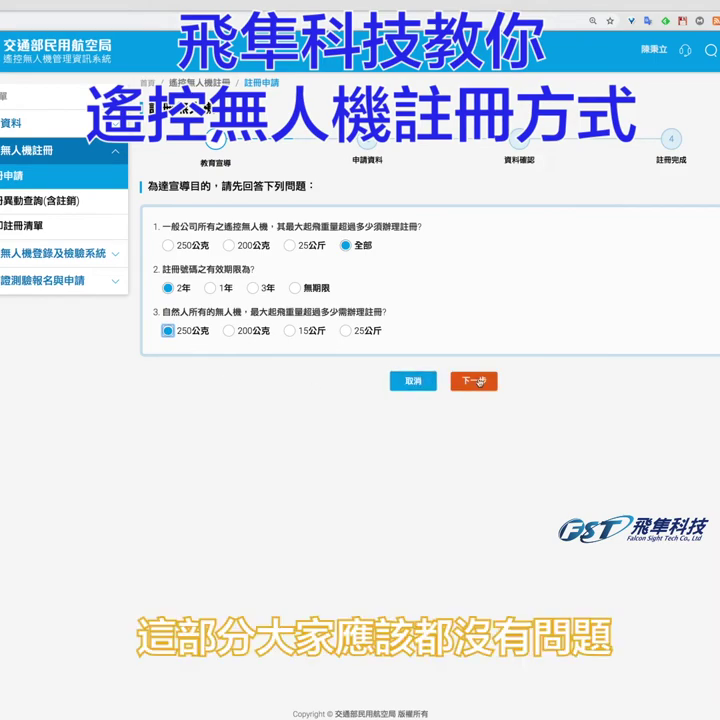
{"action": "left_click", "coordinate": [478, 382]}
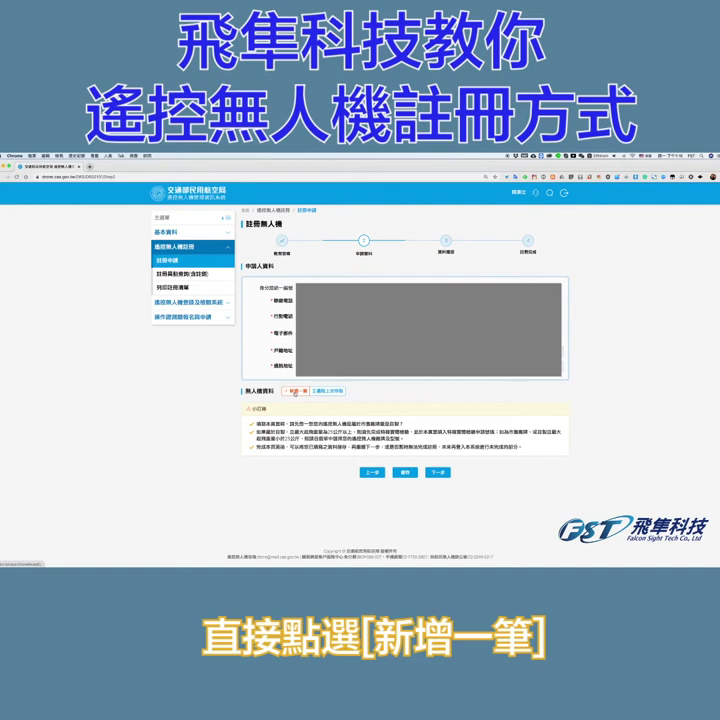
- Add a drone entry with brand DJI, model Mavic 2 Pro and serial number Ken001
{"action": "left_click", "coordinate": [294, 391]}
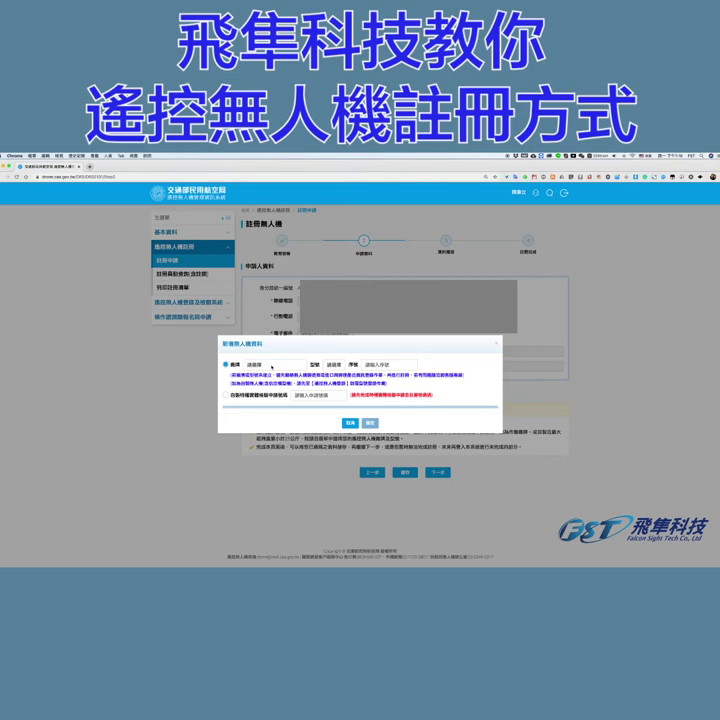
{"action": "left_click", "coordinate": [272, 367]}
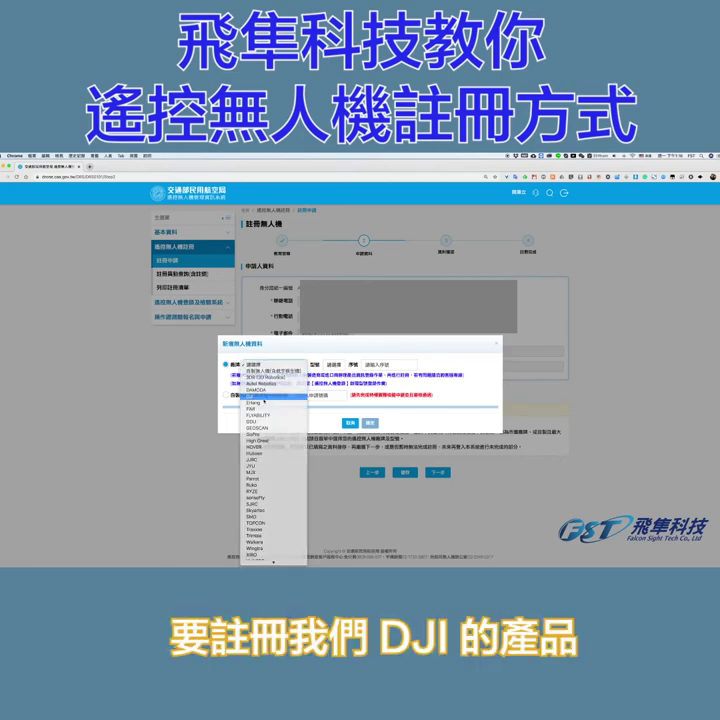
{"action": "left_click", "coordinate": [264, 395]}
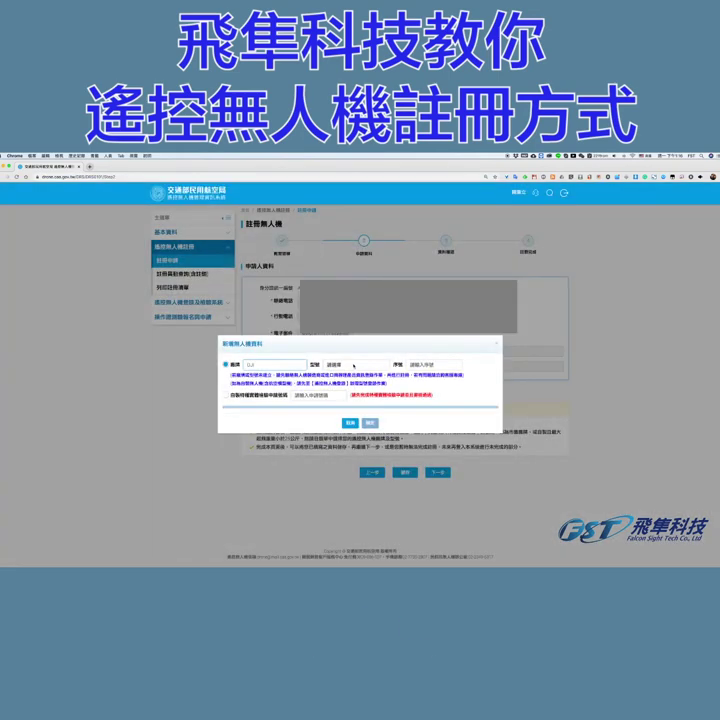
{"action": "left_click", "coordinate": [354, 366]}
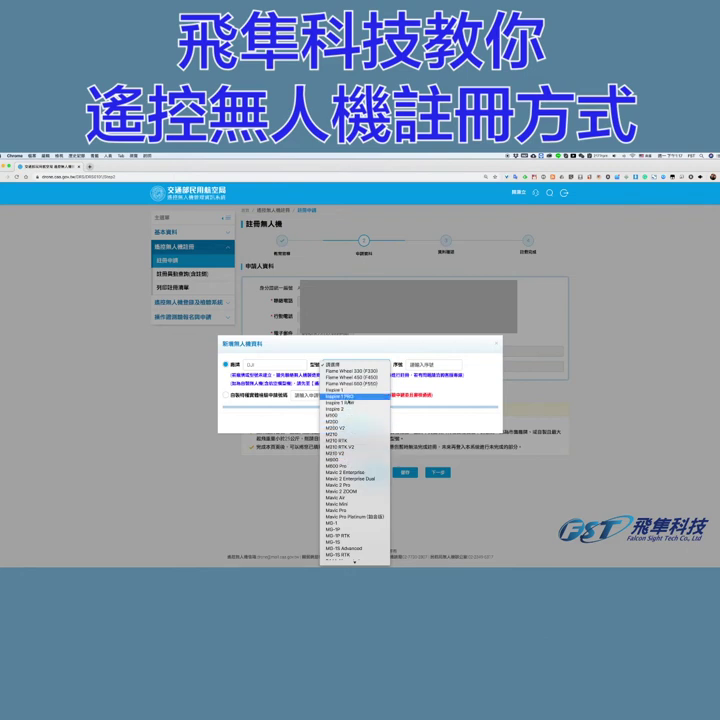
{"action": "scroll", "coordinate": [355, 460], "scroll_direction": "down", "scroll_amount": 5}
{"action": "left_click", "coordinate": [355, 333]}
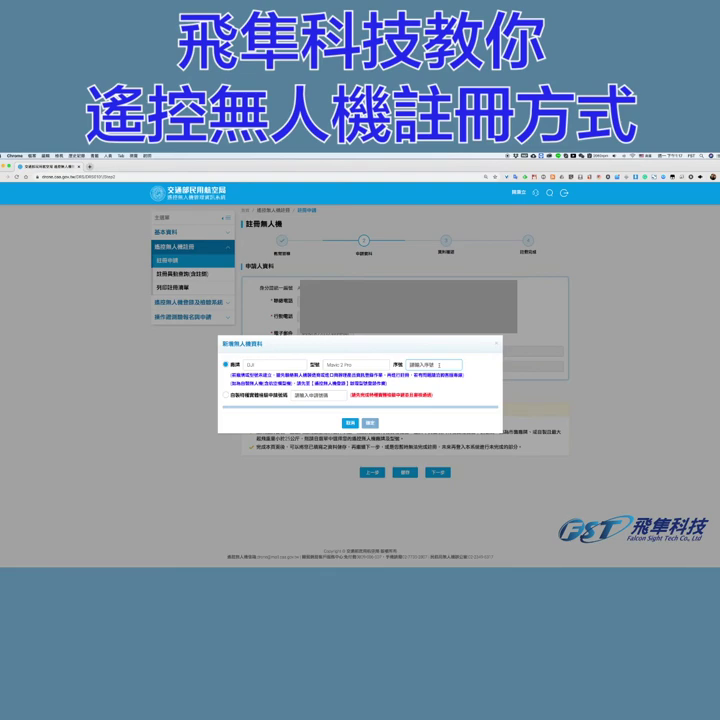
{"action": "type", "text": "Ken001"}
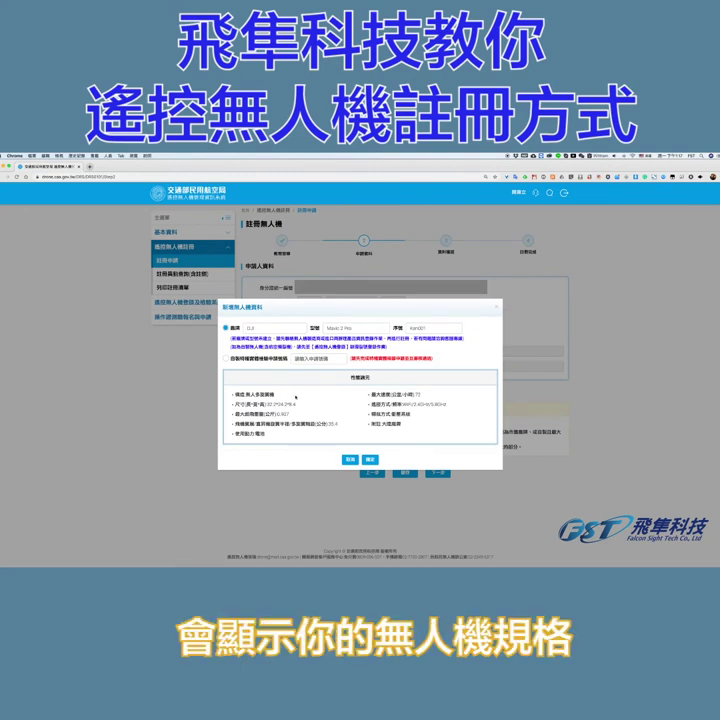
{"action": "left_click", "coordinate": [370, 460]}
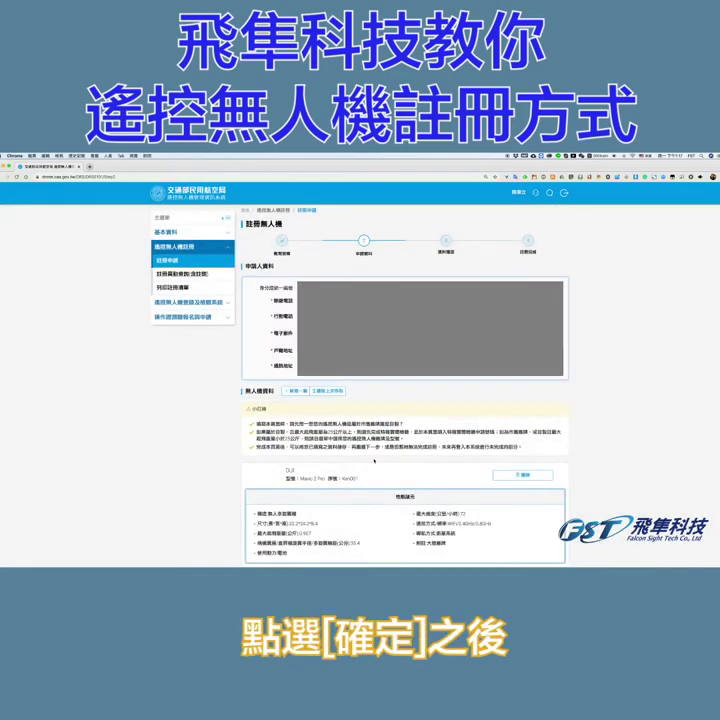
{"action": "scroll", "coordinate": [400, 480], "scroll_direction": "down", "scroll_amount": 3}
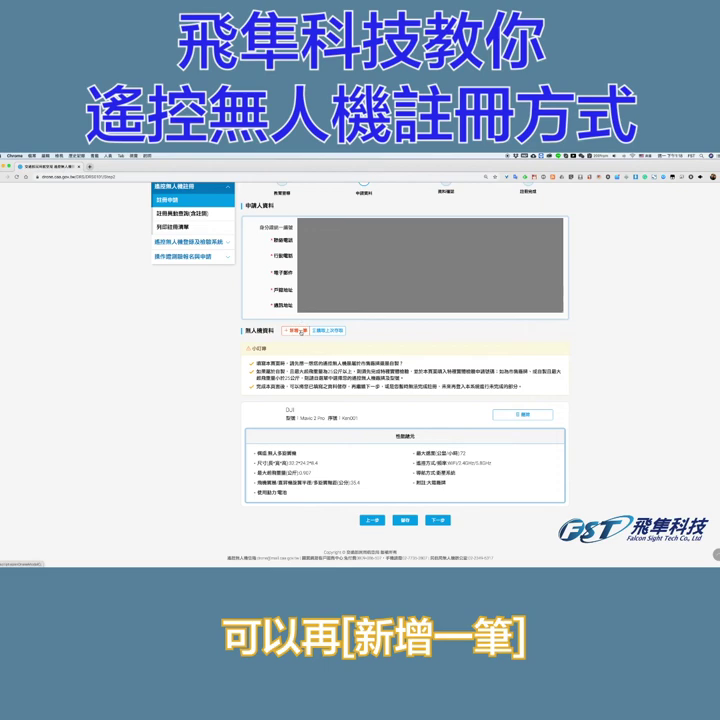
{"action": "left_click", "coordinate": [301, 331]}
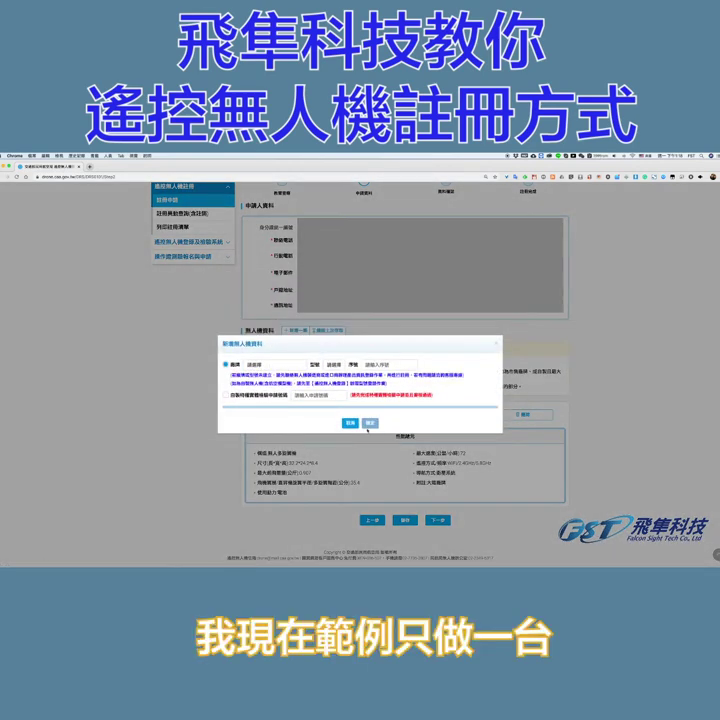
{"action": "left_click", "coordinate": [350, 423]}
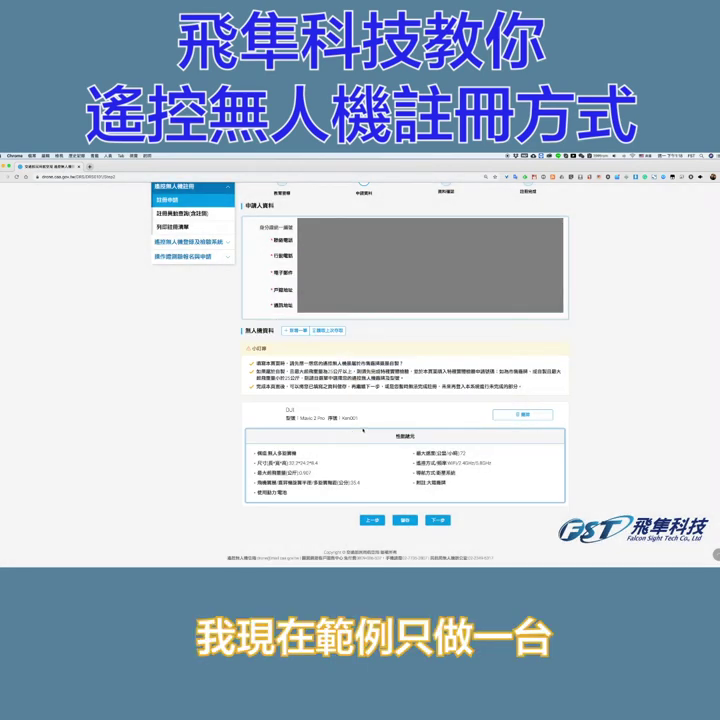
- Proceed to the data confirmation stage, submit the registration and confirm that the data is final
{"action": "left_click", "coordinate": [437, 520]}
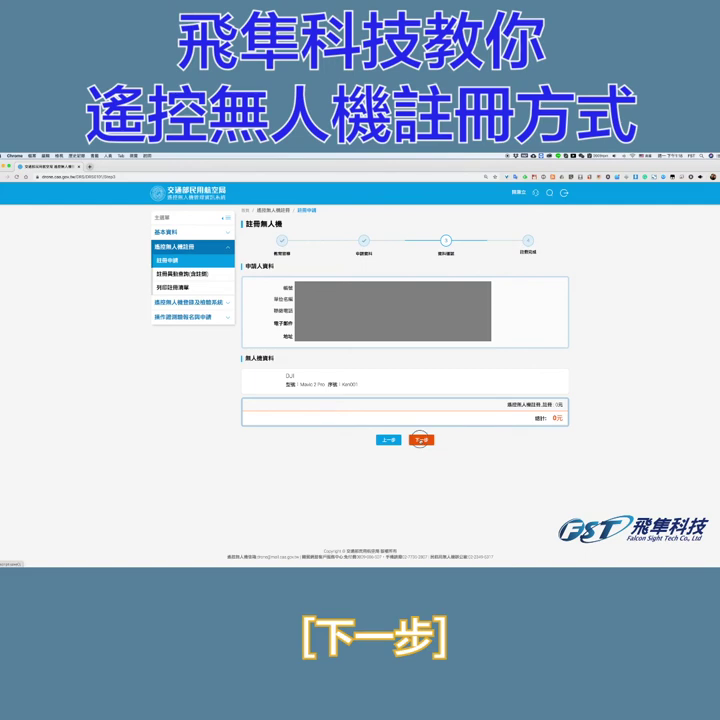
{"action": "left_click", "coordinate": [421, 440]}
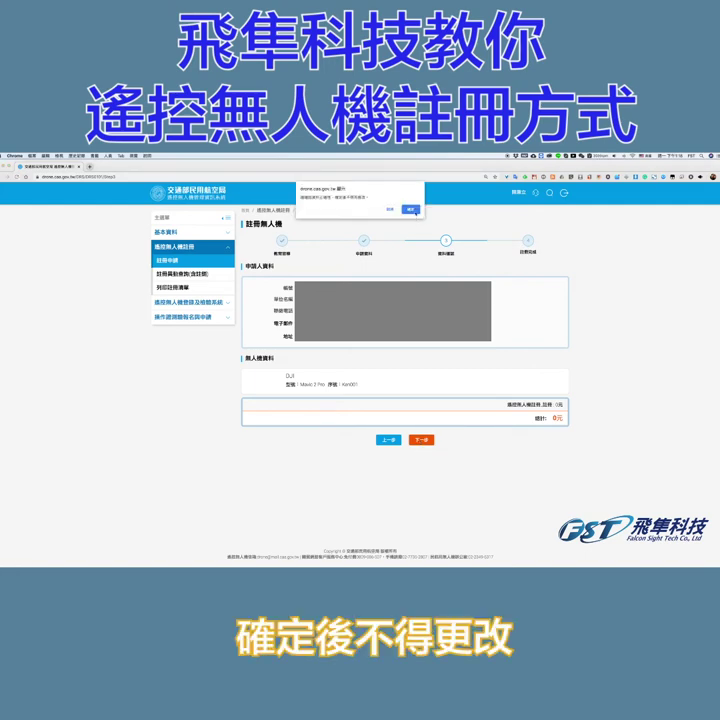
{"action": "left_click", "coordinate": [410, 210]}
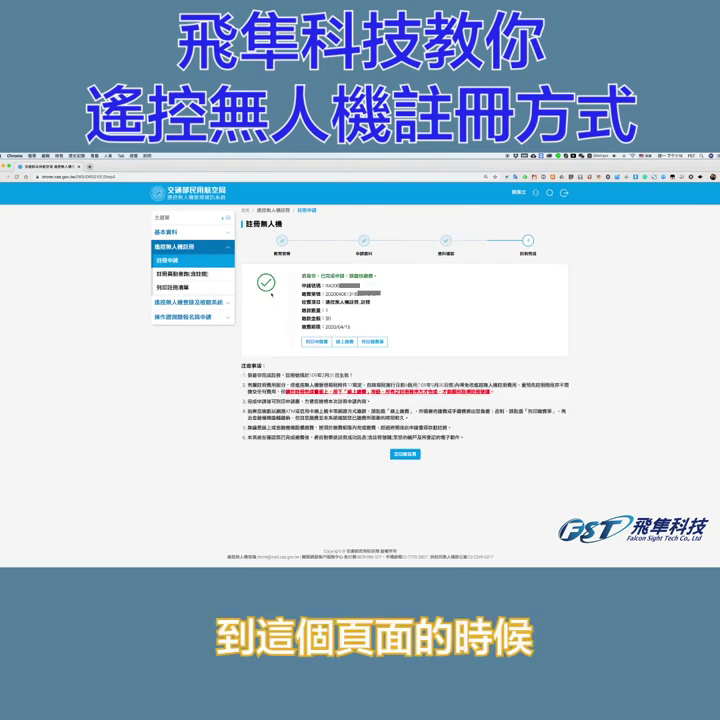
- Process the drone registration's fee through online payment, acknowledge the payment message and return to the registration query page
{"action": "left_click", "coordinate": [342, 342]}
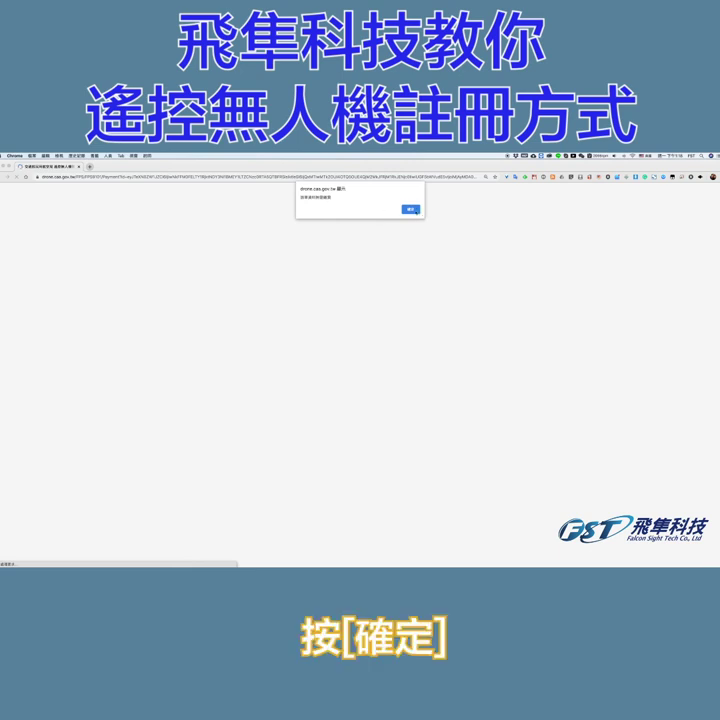
{"action": "left_click", "coordinate": [410, 209]}
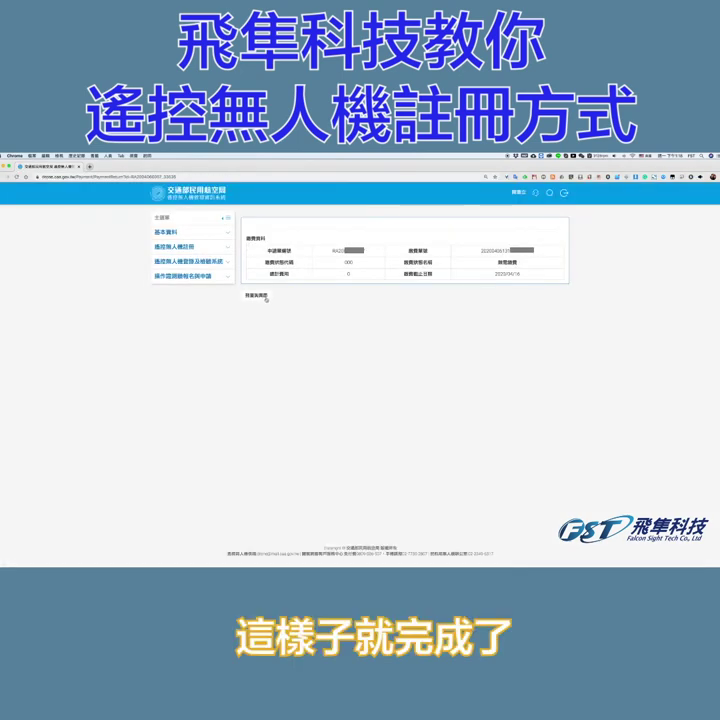
{"action": "left_click", "coordinate": [262, 297]}
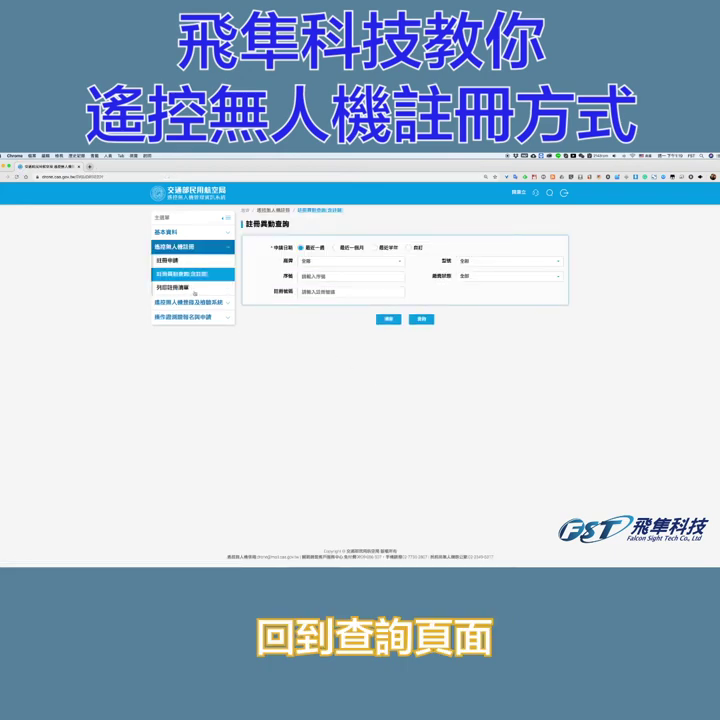
- Query the past week's registration applications for all brands and models, and read the drone management system's notification e-mail
{"action": "left_click", "coordinate": [416, 319]}
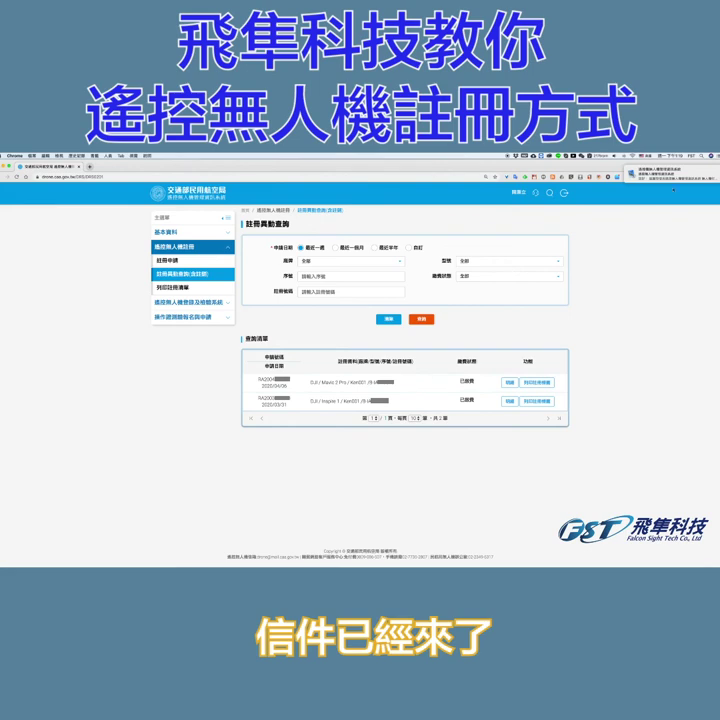
{"action": "left_click", "coordinate": [660, 172]}
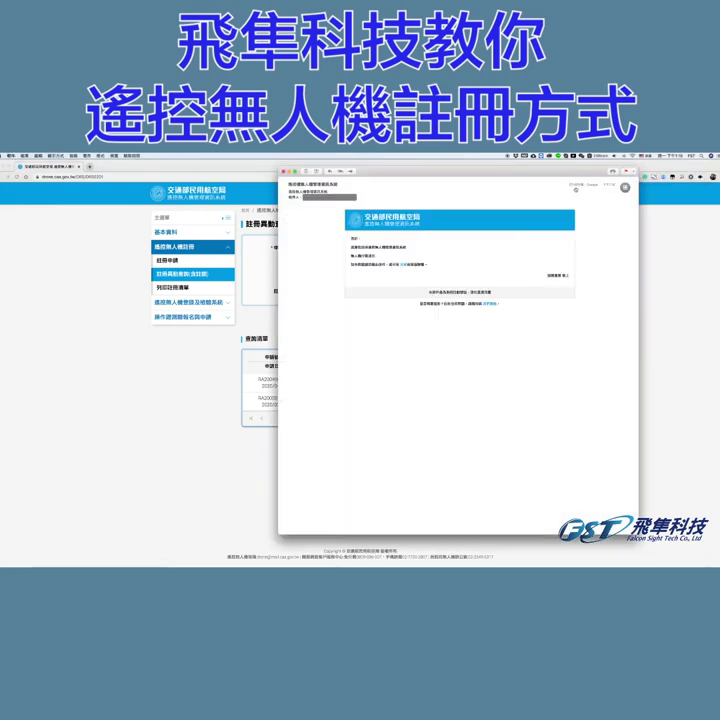
{"action": "left_click_drag", "start_coordinate": [403, 172], "coordinate": [314, 165]}
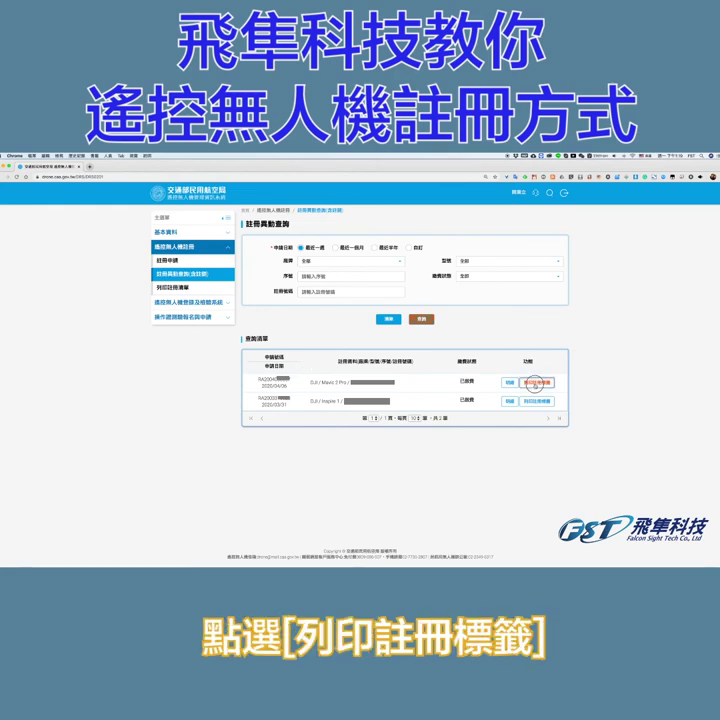
- Print the registration label for the DJI Mavic 2 Pro entry and view the resulting PDF certificate beside the query page
{"action": "left_click", "coordinate": [533, 383]}
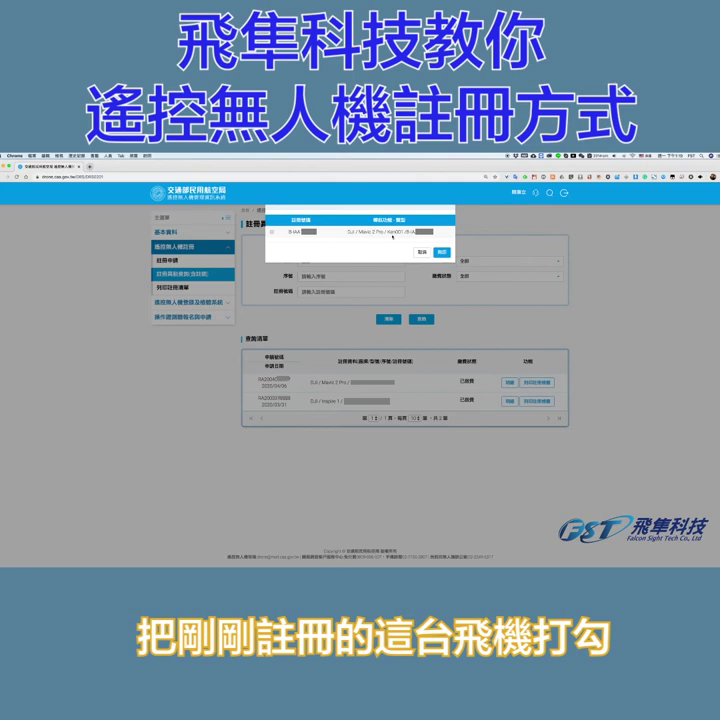
{"action": "left_click", "coordinate": [271, 232]}
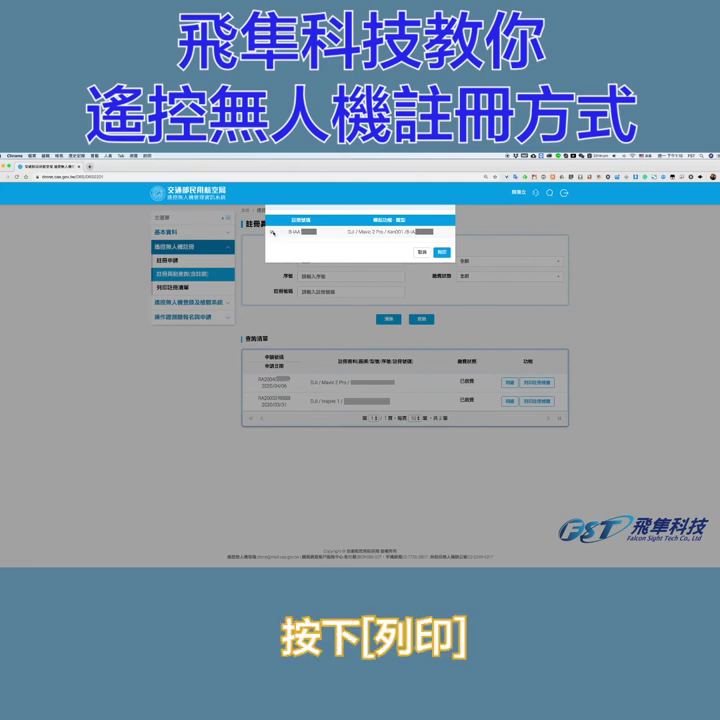
{"action": "left_click", "coordinate": [441, 252]}
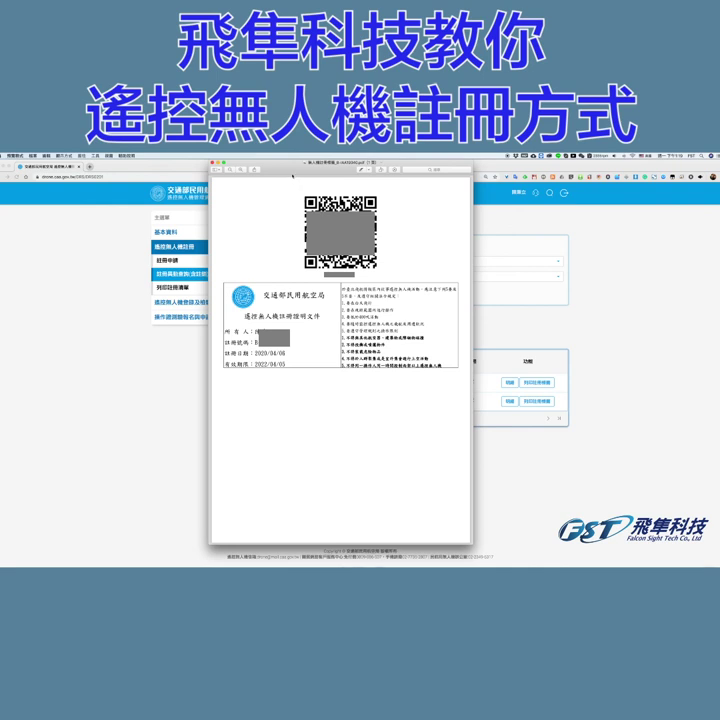
{"action": "left_click_drag", "start_coordinate": [265, 162], "coordinate": [352, 167]}
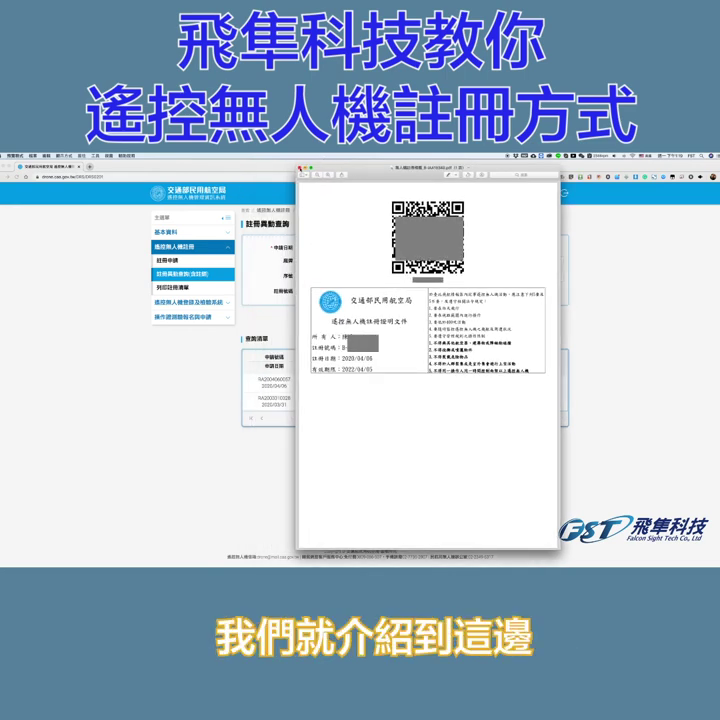